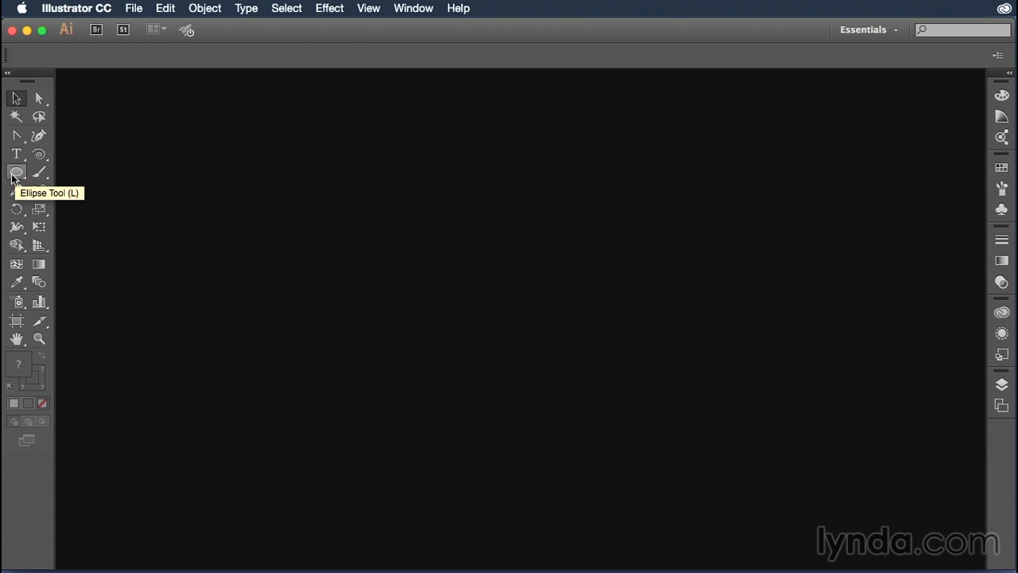
Step: Activate the Rectangle tool from the group of shape tools
click(12, 174)
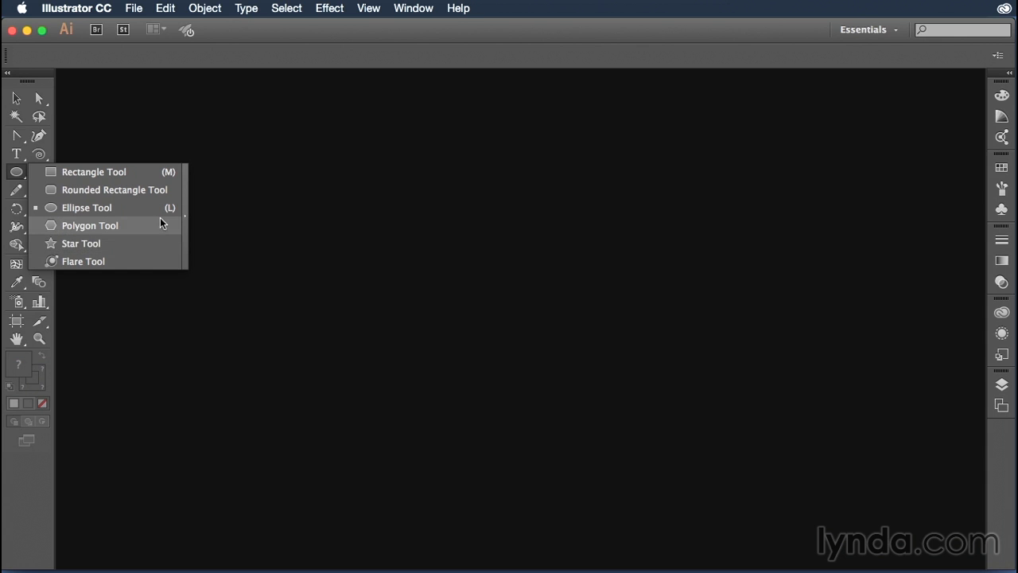
click(132, 174)
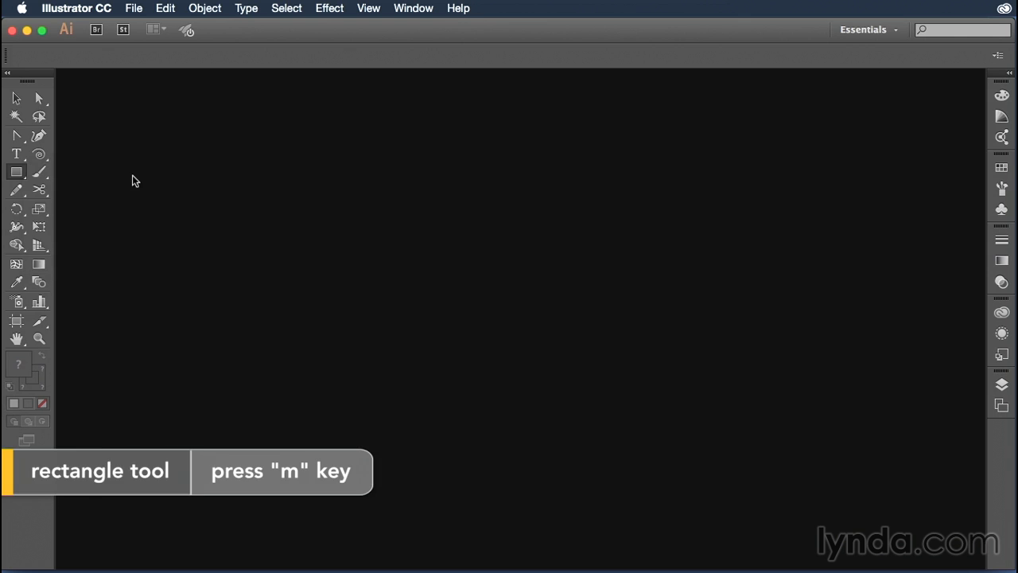
click(17, 175)
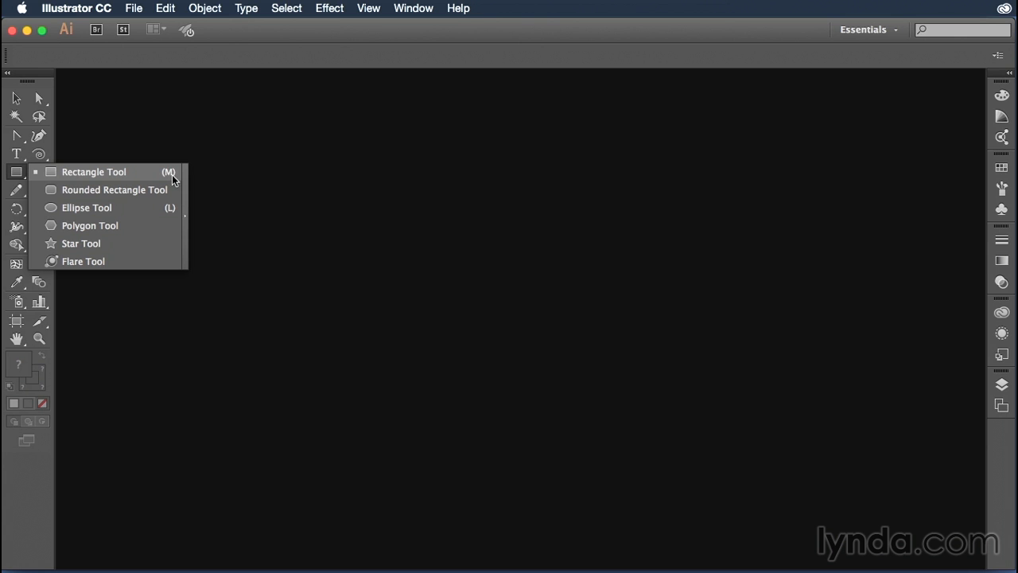
click(52, 175)
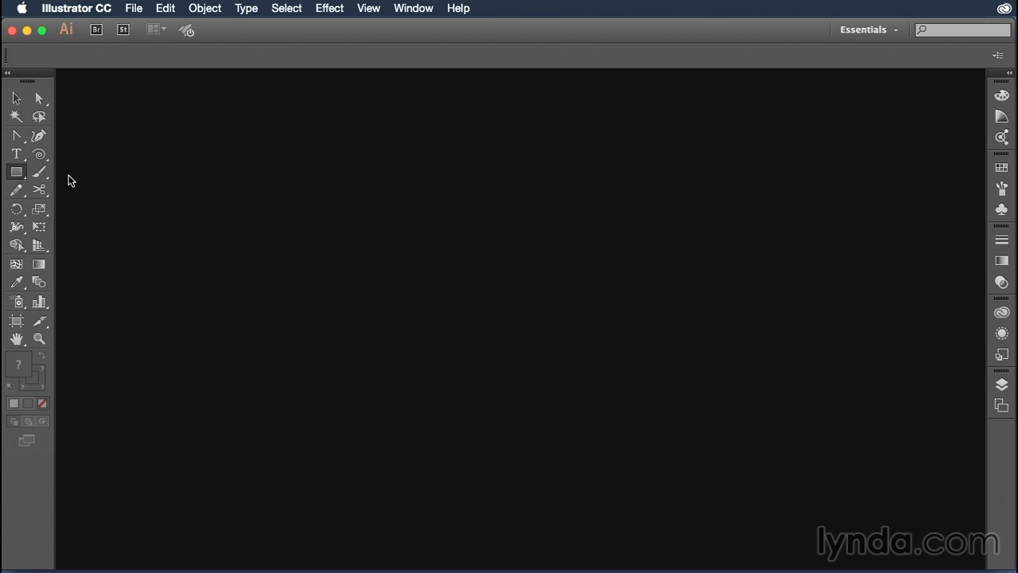
Step: Create a new single-artboard Letter document in landscape orientation, 792 by 612 pt
click(135, 9)
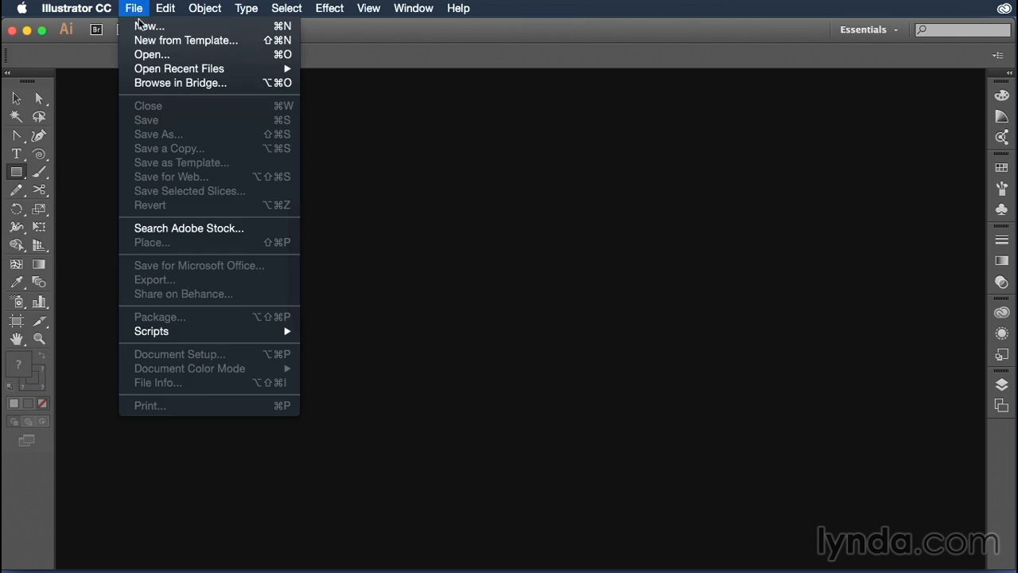
click(141, 29)
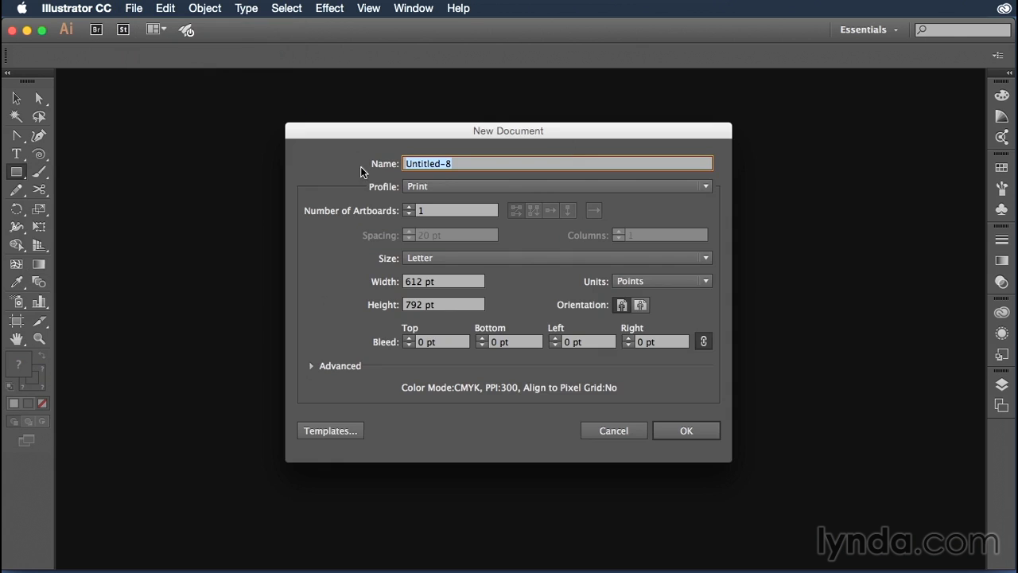
click(643, 305)
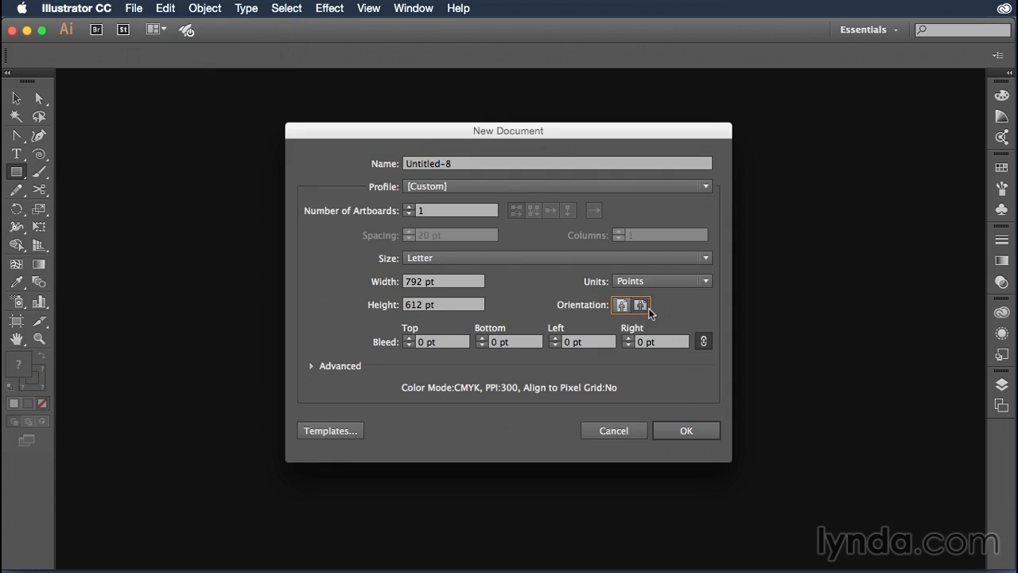
click(678, 430)
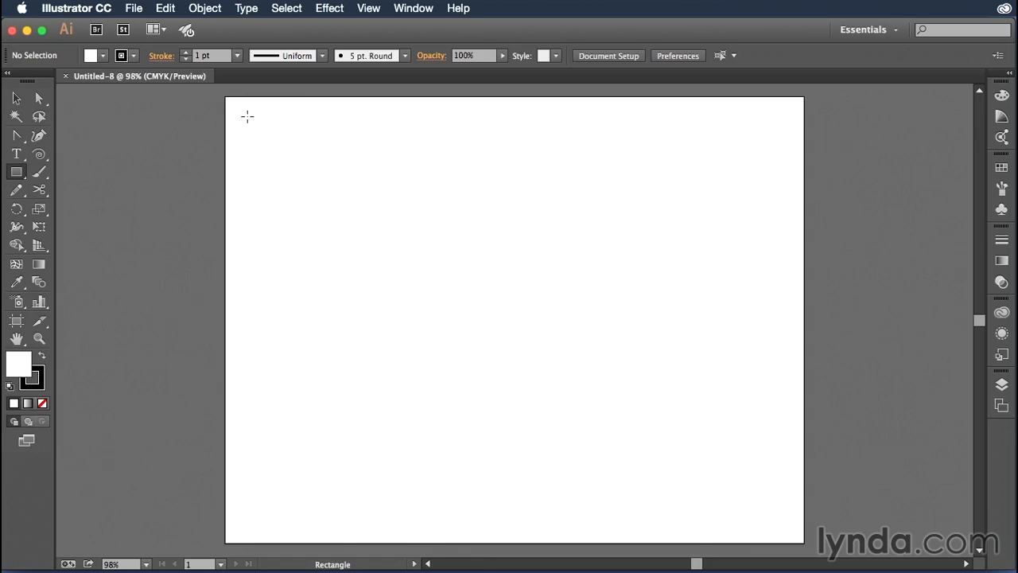
Step: Draw a trial rectangle outward from a centre point near the artboard's upper-left corner and delete it
drag(248, 116, 782, 158)
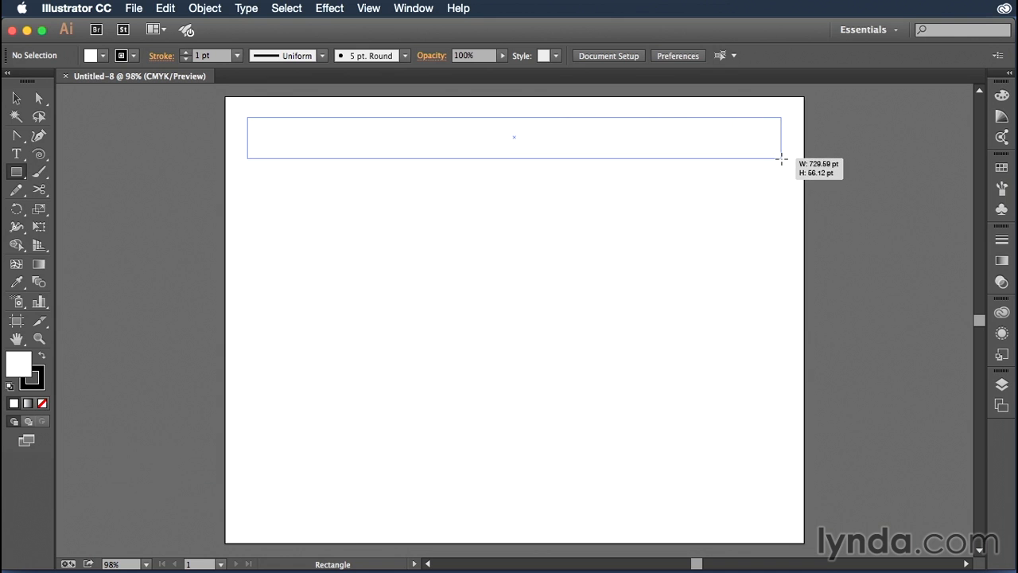
drag(781, 158, 781, 159)
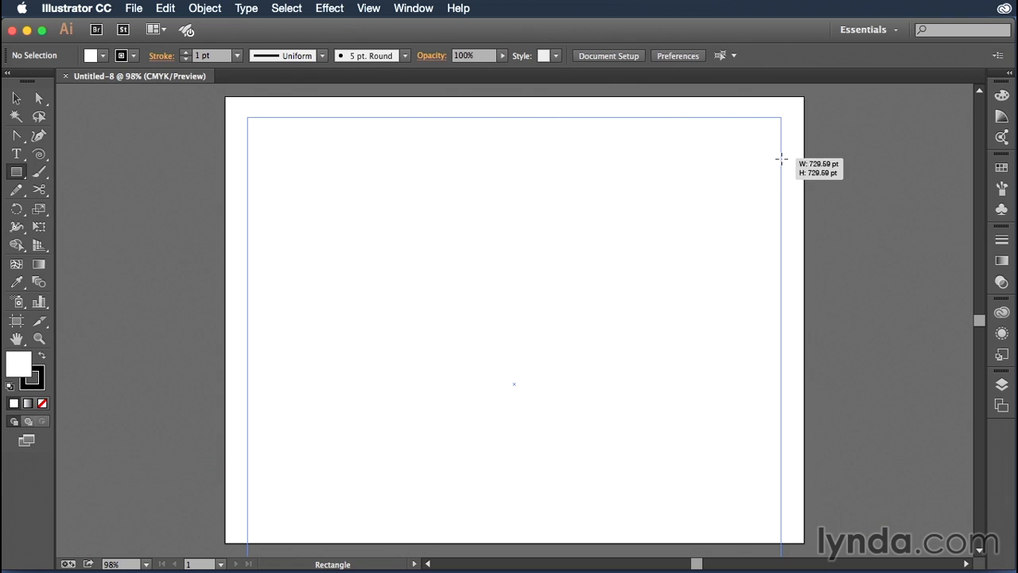
mouse_move(782, 158)
mouse_down()
mouse_move(565, 173)
mouse_move(559, 183)
mouse_move(475, 154)
mouse_move(305, 154)
mouse_move(254, 122)
mouse_move(366, 170)
mouse_move(289, 143)
mouse_up()
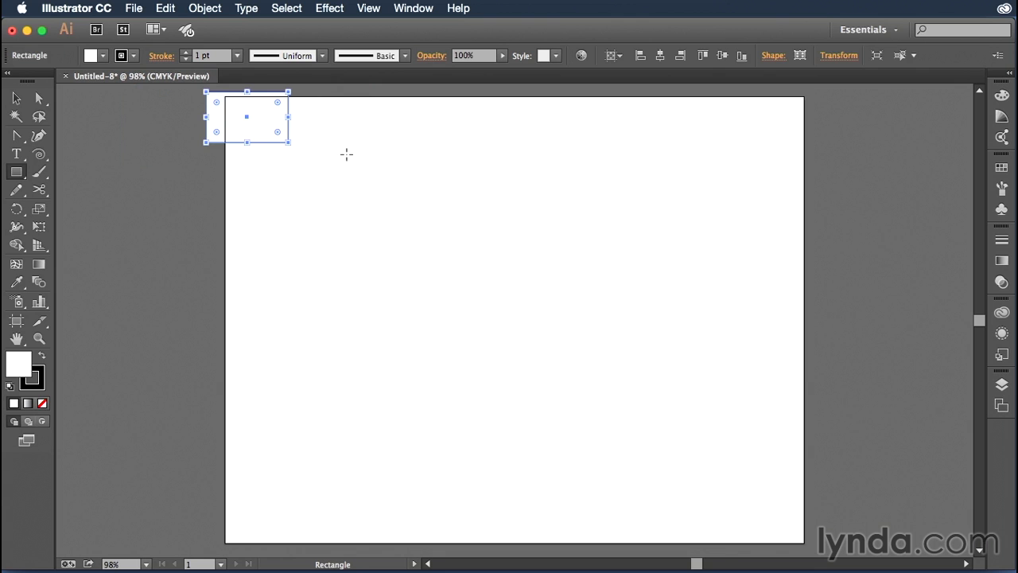
key(Delete)
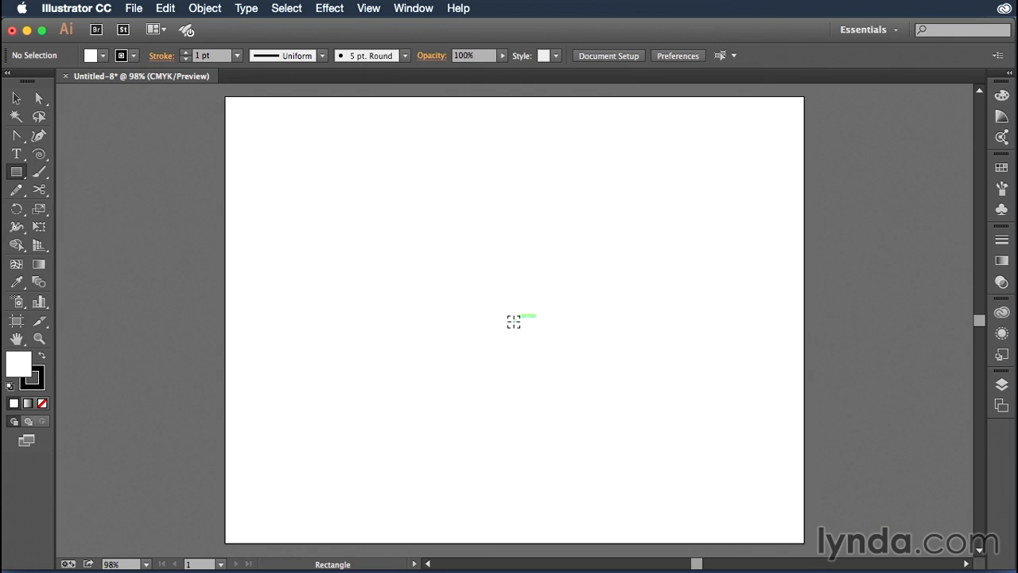
Step: Draw a square outward from the artboard's centre and round all four of its corners evenly
mouse_move(514, 321)
mouse_down()
mouse_move(630, 410)
mouse_move(604, 410)
mouse_move(559, 361)
mouse_move(586, 391)
mouse_up()
key(shift)
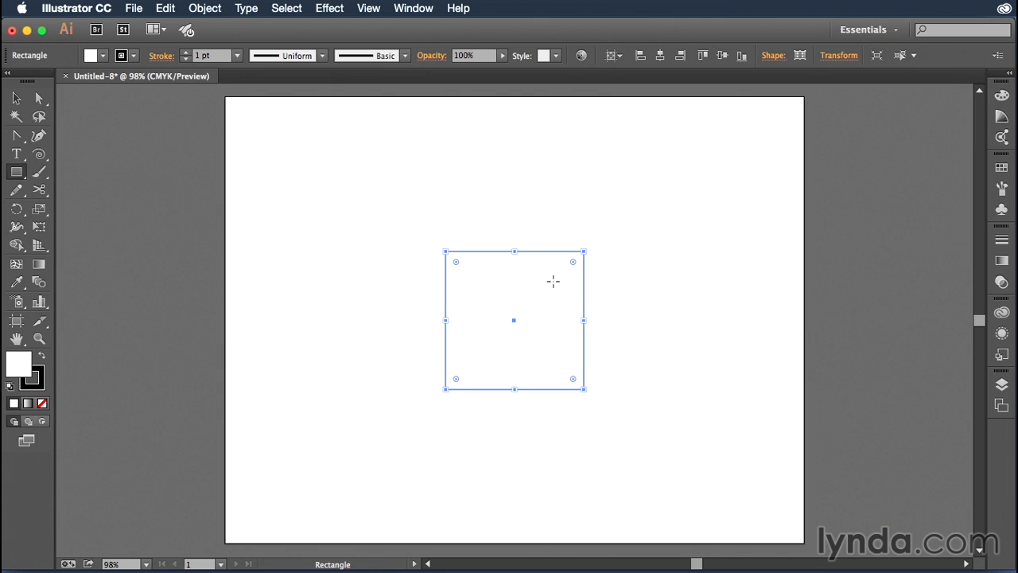
mouse_move(456, 263)
mouse_down()
mouse_move(500, 293)
mouse_move(470, 272)
mouse_up()
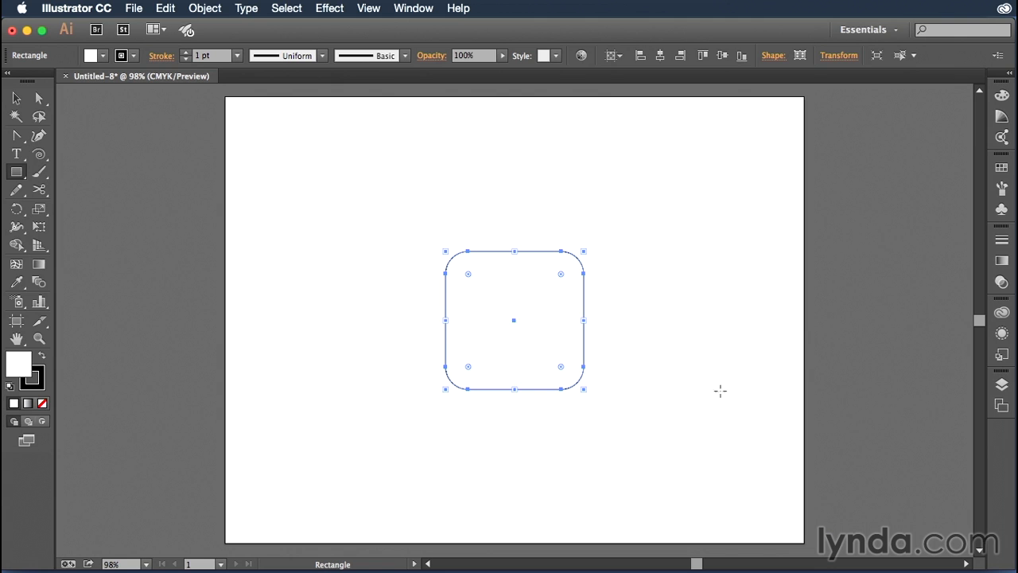
Step: Draw a rounded rectangle about 170 by 145 pt up and left of the square, with its corner radius reduced to about 17.6 pt
click(18, 176)
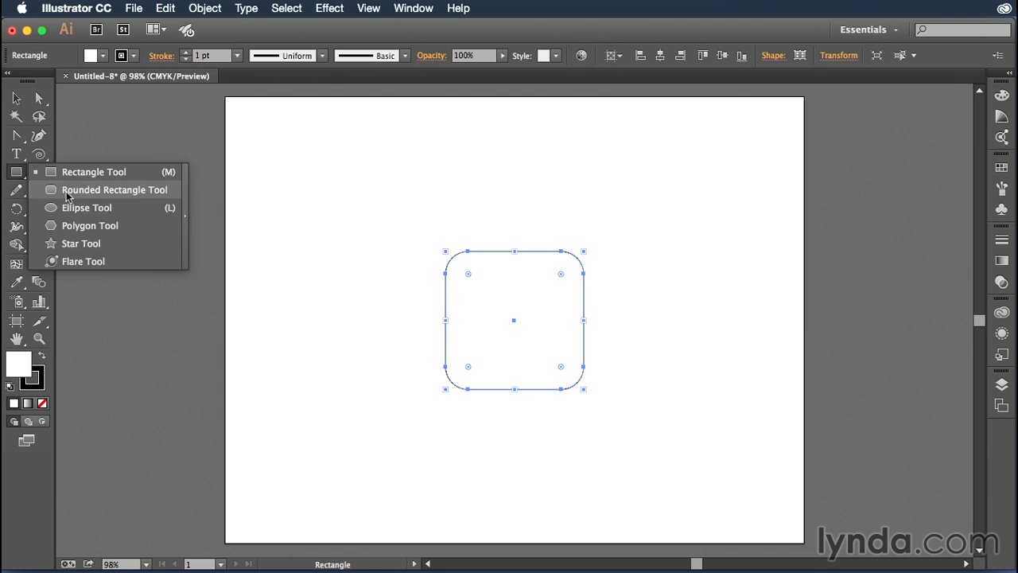
click(115, 189)
drag(301, 174, 423, 303)
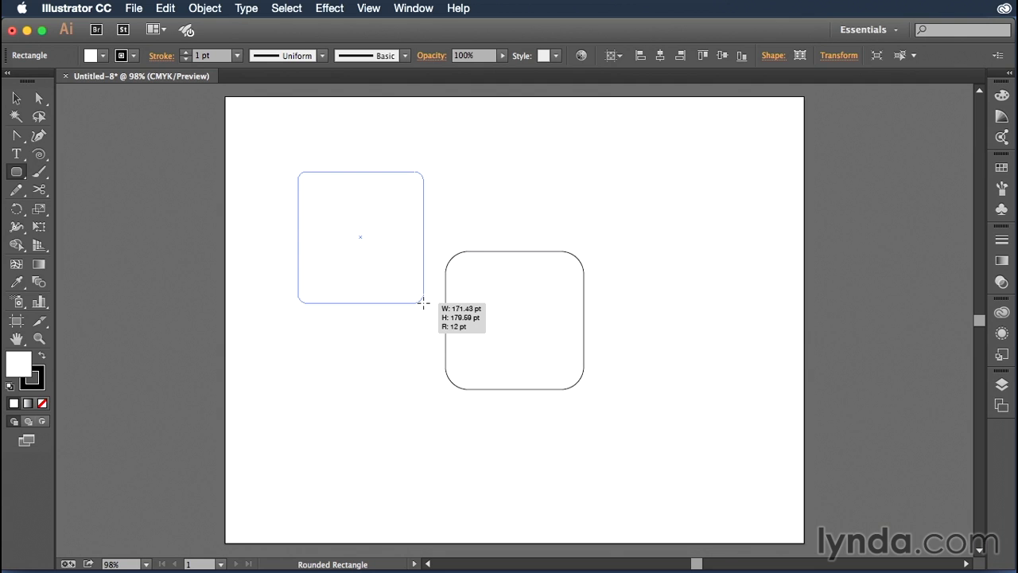
drag(423, 303, 629, 437)
key(Up)
key(Up)
key(Up)
key(Up)
key(Up)
key(Up)
key(Up)
key(Up)
key(Up)
key(Up)
key(Up)
key(Up)
key(Up)
key(Up)
key(Down)
key(Down)
key(Down)
key(Down)
key(Down)
key(Down)
key(Down)
key(Down)
key(Down)
key(Down)
key(Down)
key(Down)
key(Down)
key(Left)
key(Up)
key(Up)
key(Up)
key(Up)
key(Up)
key(Up)
key(Up)
key(Up)
key(Up)
key(Left)
drag(494, 370, 423, 278)
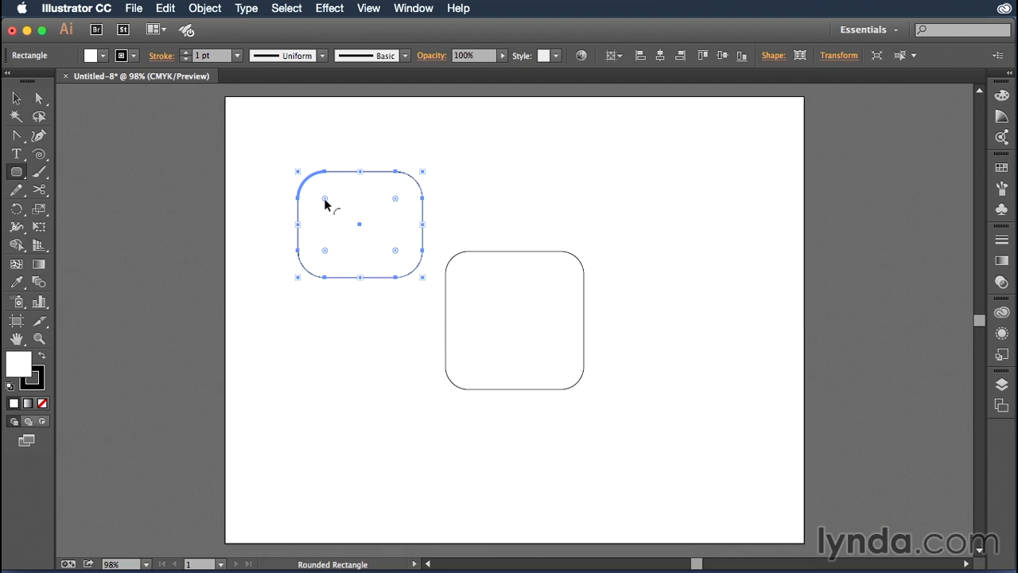
drag(325, 200, 312, 188)
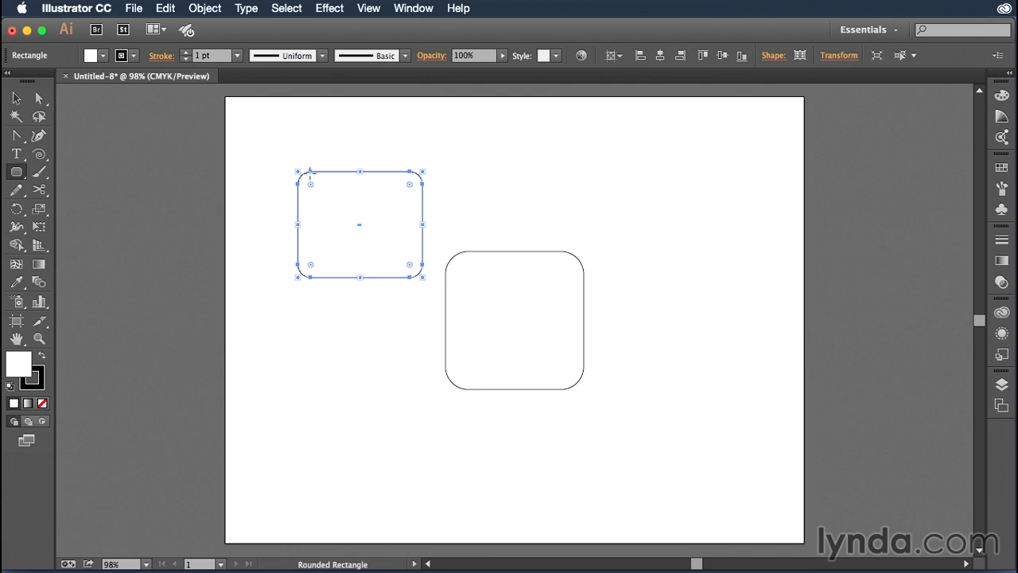
Step: Unlink the rounded rectangle's corner radii, setting the upper-left and lower-right corners to 0 pt and the other two to 15 pt
double_click(311, 189)
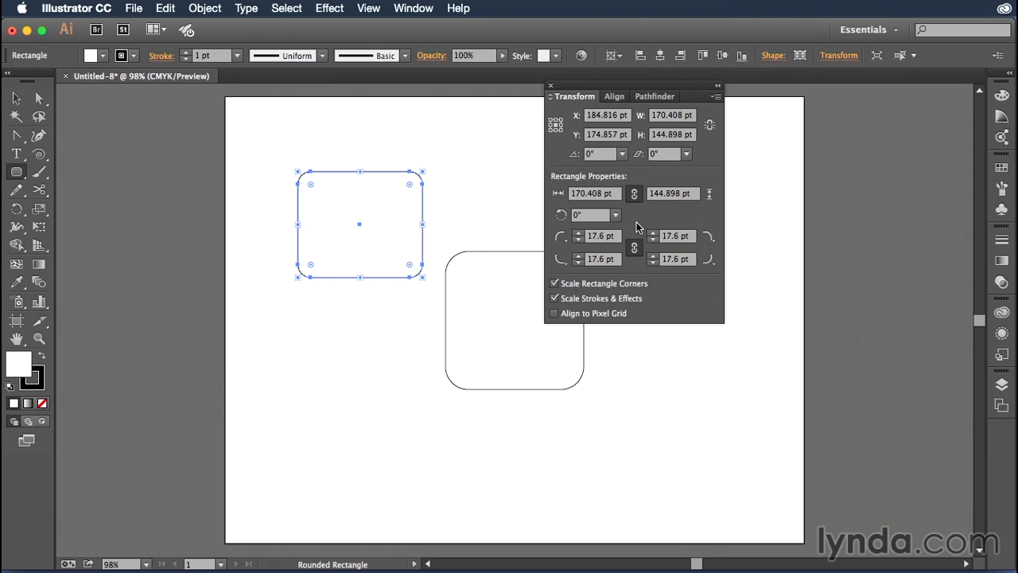
click(634, 248)
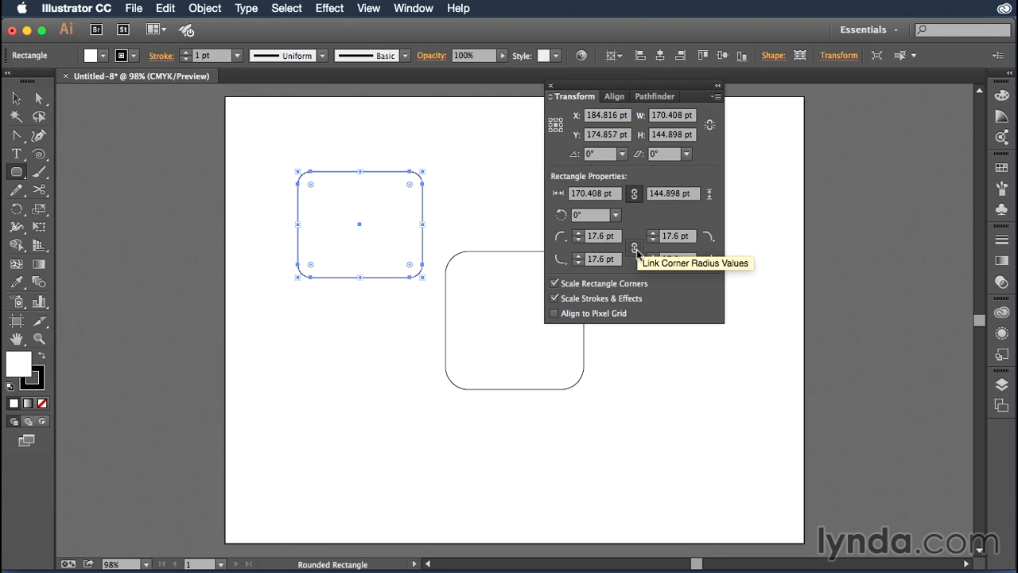
click(636, 250)
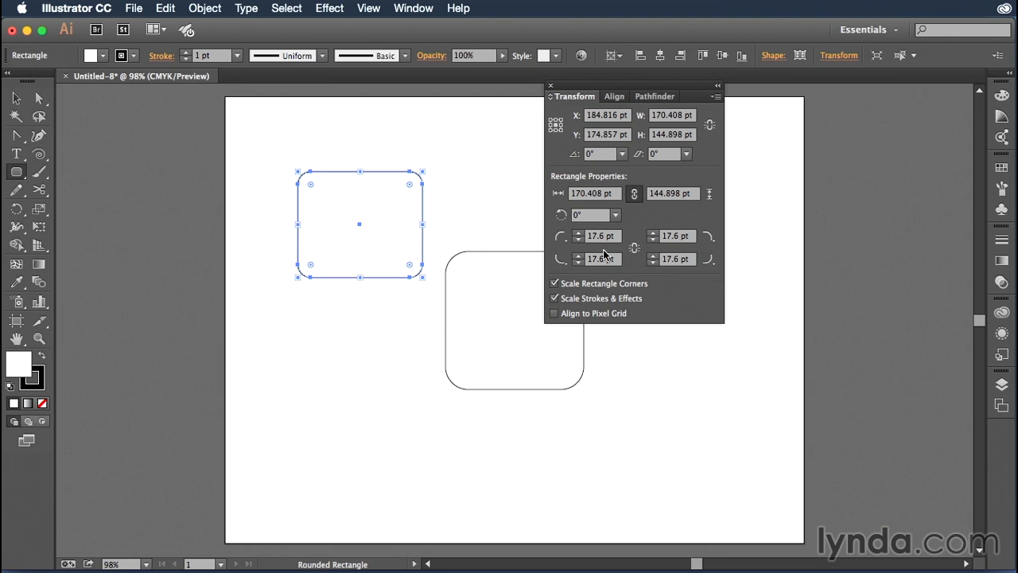
click(579, 239)
click(653, 263)
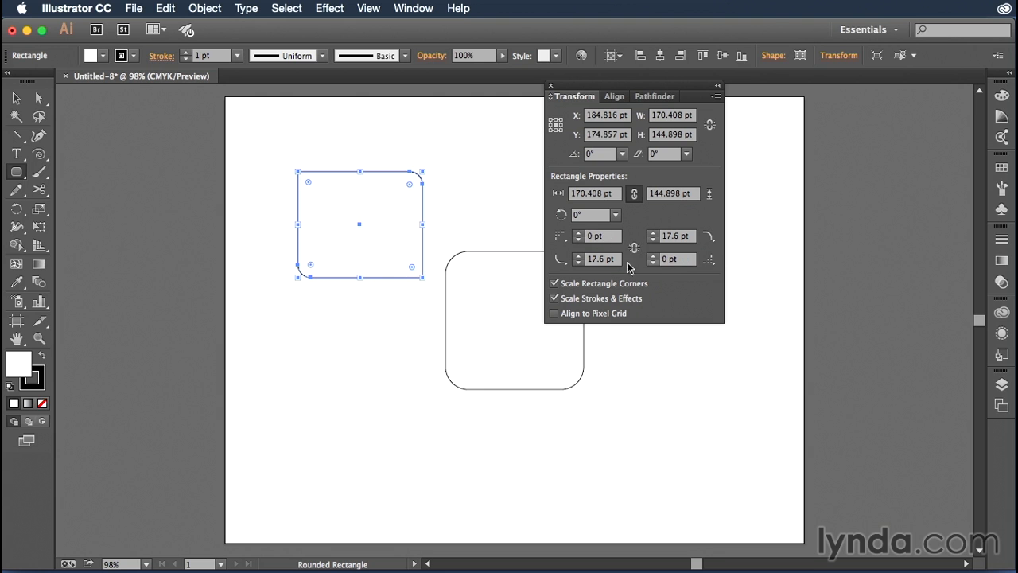
click(579, 264)
click(579, 264)
click(653, 240)
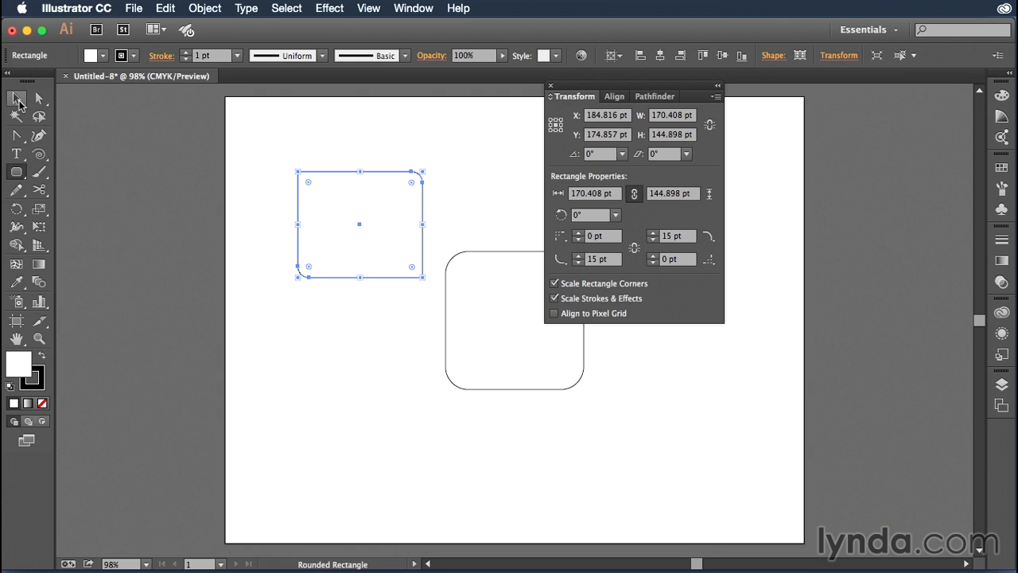
click(17, 100)
click(455, 139)
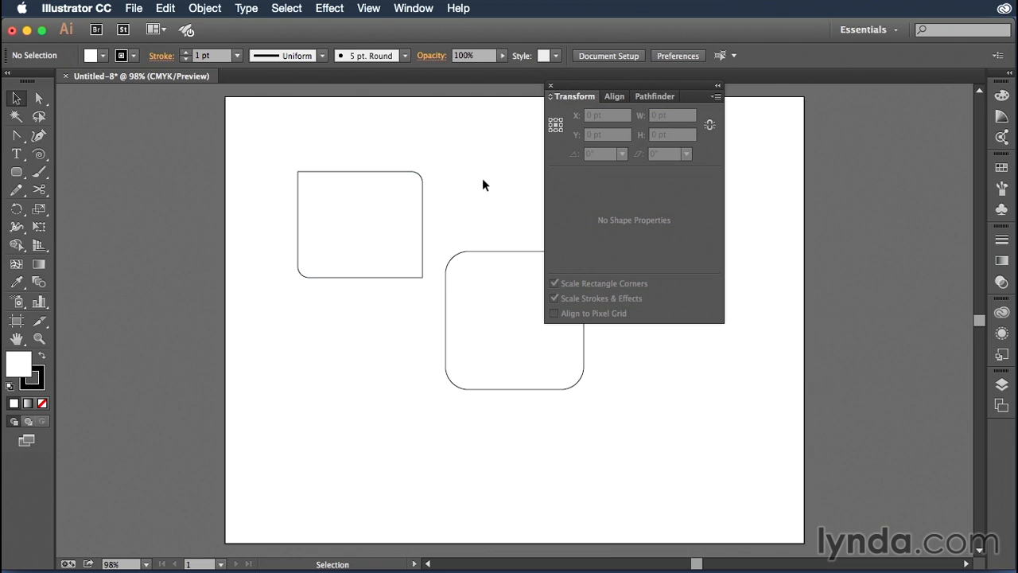
click(383, 208)
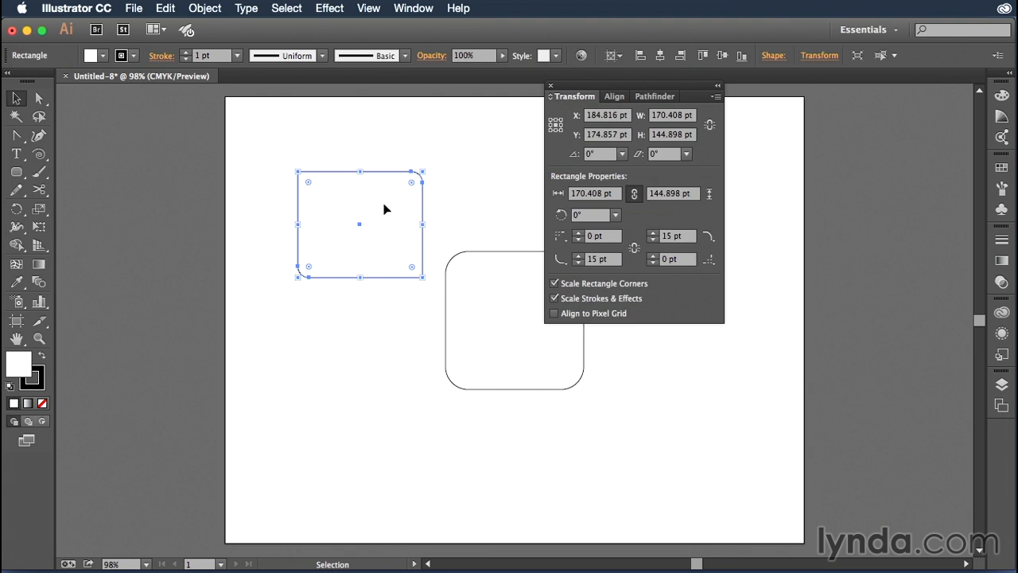
Step: Link the corner radii and raise them together to 7 pt and 22 pt on the opposite corner pairs
click(634, 249)
click(579, 255)
click(579, 256)
click(579, 256)
click(579, 256)
click(579, 255)
click(579, 256)
click(579, 255)
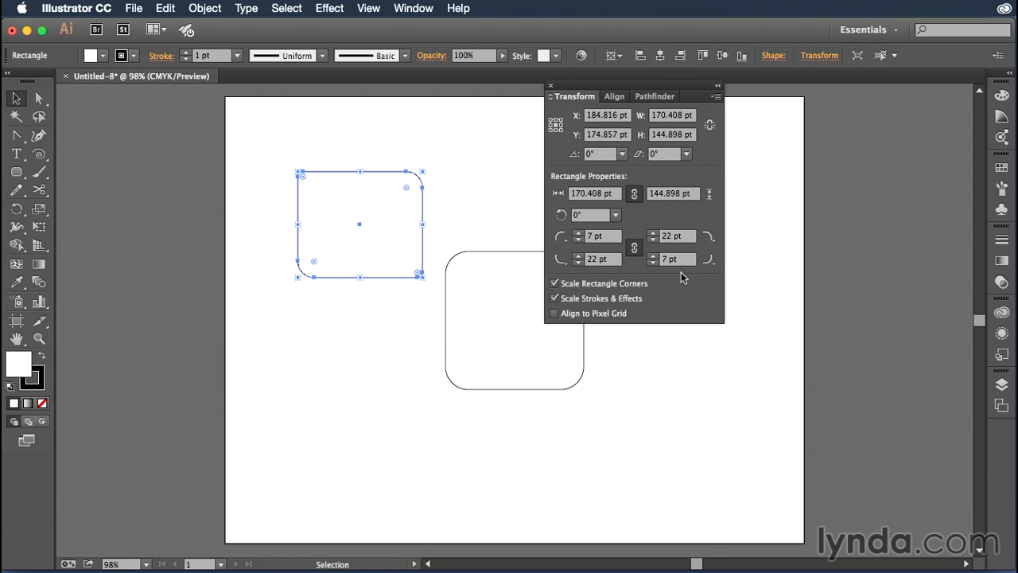
Step: Unlink the rounded rectangle's corner radii and set each of the four corners to 15 pt
click(604, 235)
text(15)
key(Tab)
text(15)
key(Tab)
text(5)
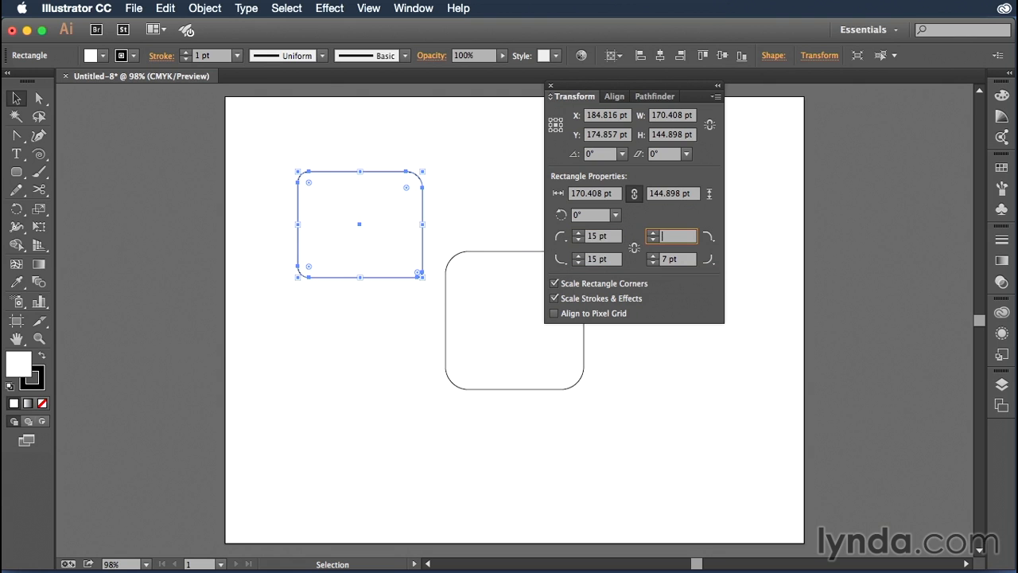
key(Tab)
text(15)
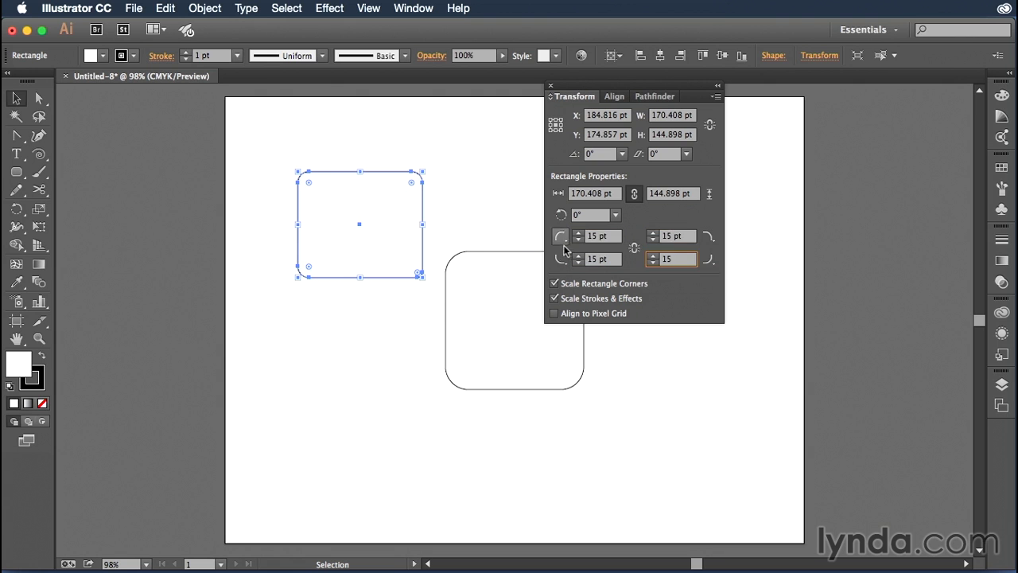
Step: Link the four corner radii again, adjust them together to 16 pt, and close the Transform settings
click(634, 247)
click(652, 233)
triple_click(653, 233)
double_click(653, 232)
double_click(652, 240)
triple_click(653, 239)
double_click(652, 240)
click(653, 240)
triple_click(652, 233)
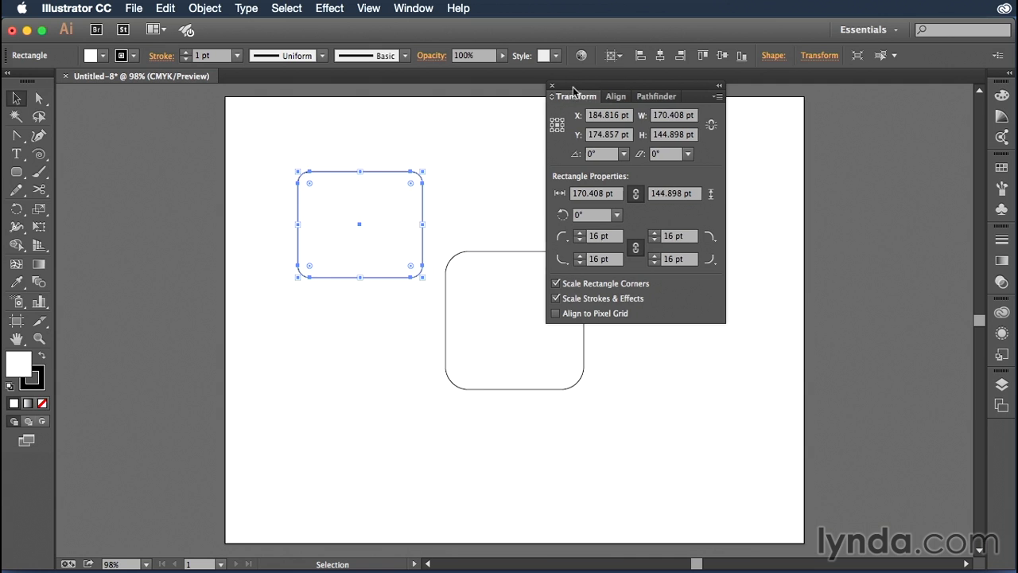
drag(570, 91, 773, 144)
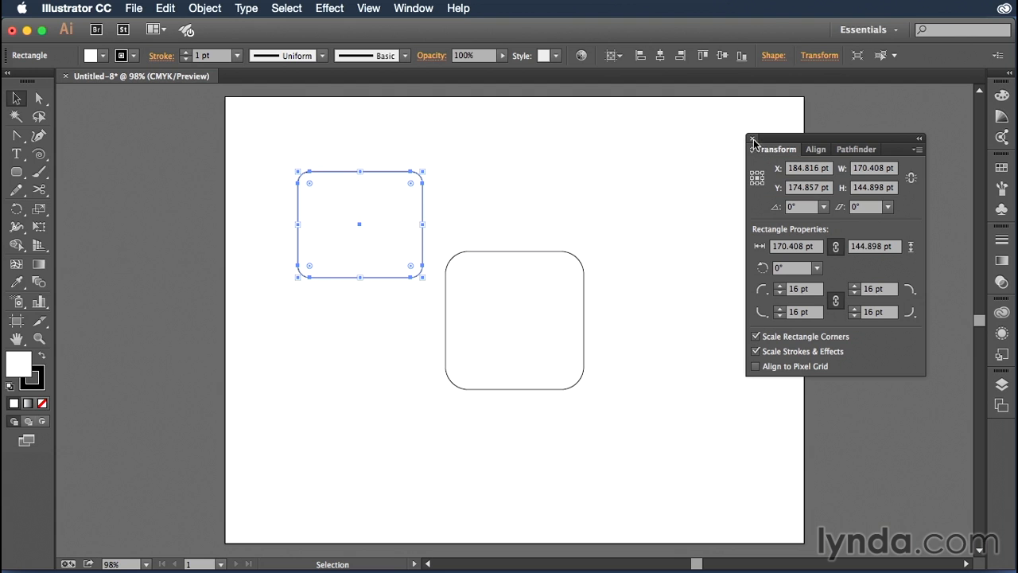
click(752, 140)
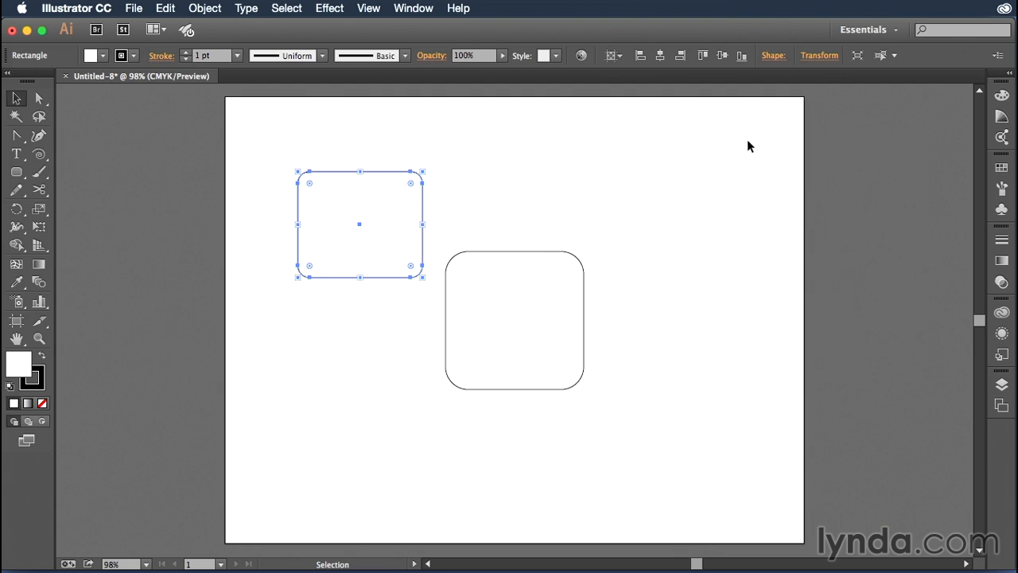
Step: Draw five ellipses of different sizes and proportions around and over the central rounded square with the Ellipse tool
click(18, 177)
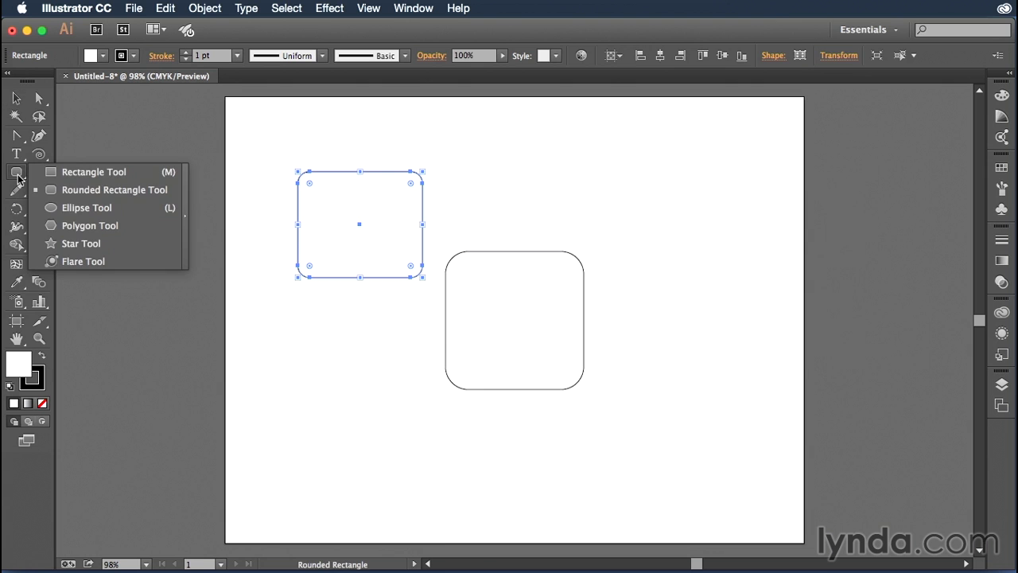
drag(18, 178, 116, 210)
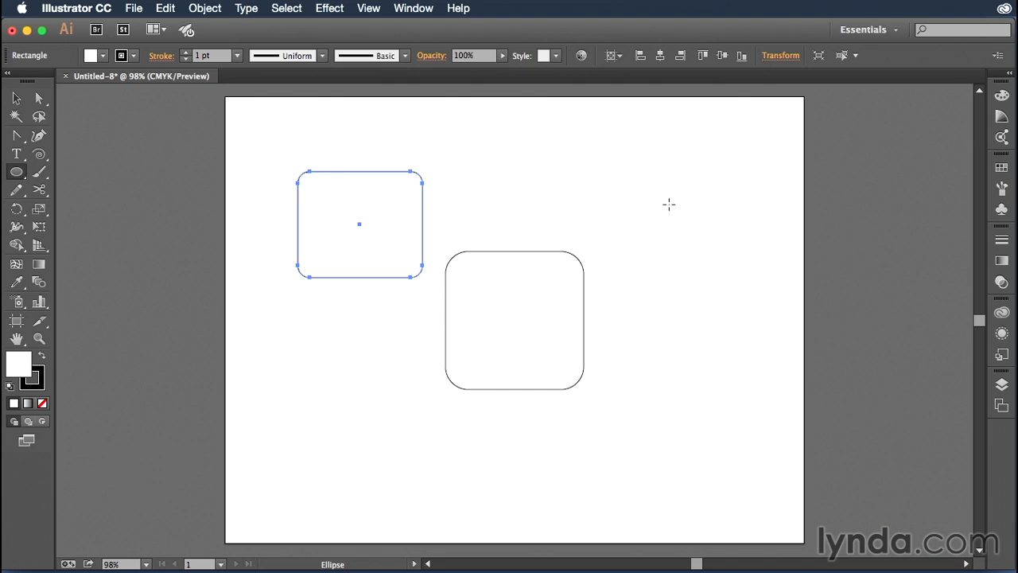
drag(535, 153, 732, 185)
drag(644, 252, 778, 392)
drag(266, 348, 453, 486)
drag(514, 451, 596, 384)
drag(499, 288, 534, 349)
Step: Draw a perfect circle about 92 pt in diameter between the upper rounded rectangle and the flat ellipse
drag(450, 163, 516, 213)
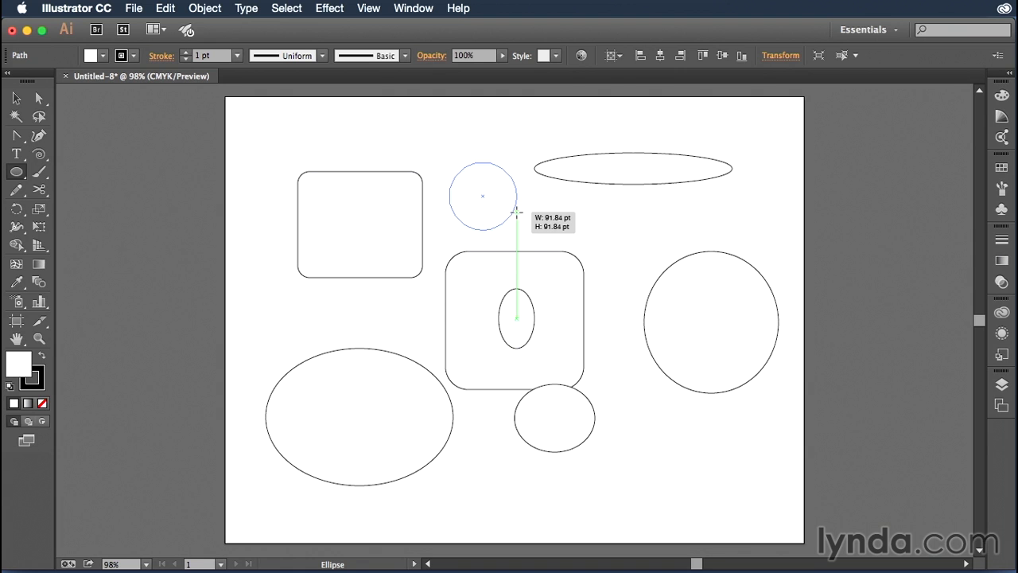
drag(517, 212, 536, 221)
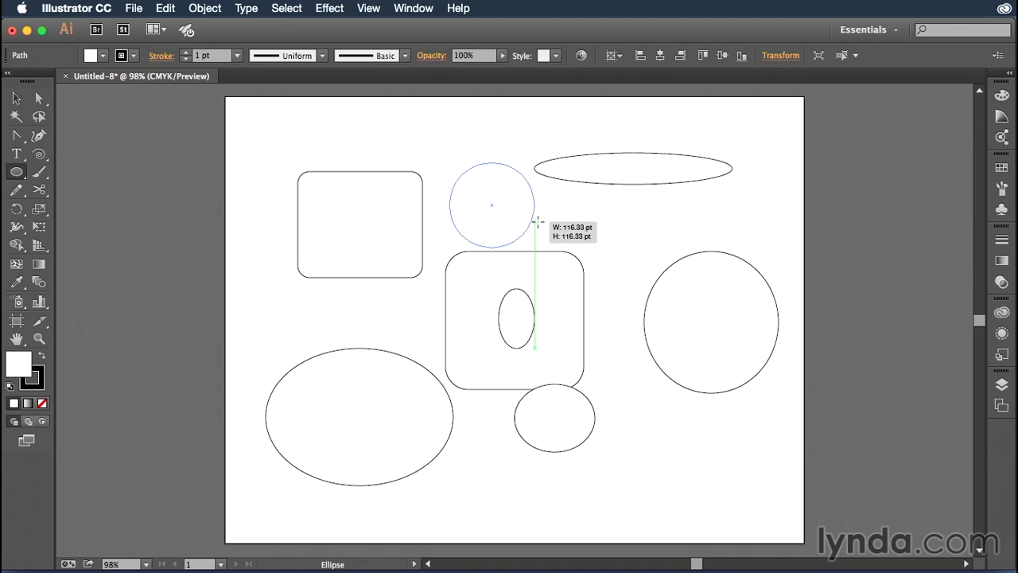
mouse_move(537, 222)
mouse_down()
mouse_move(499, 217)
mouse_move(501, 184)
mouse_move(505, 196)
mouse_move(518, 188)
mouse_move(501, 166)
mouse_move(517, 187)
mouse_up()
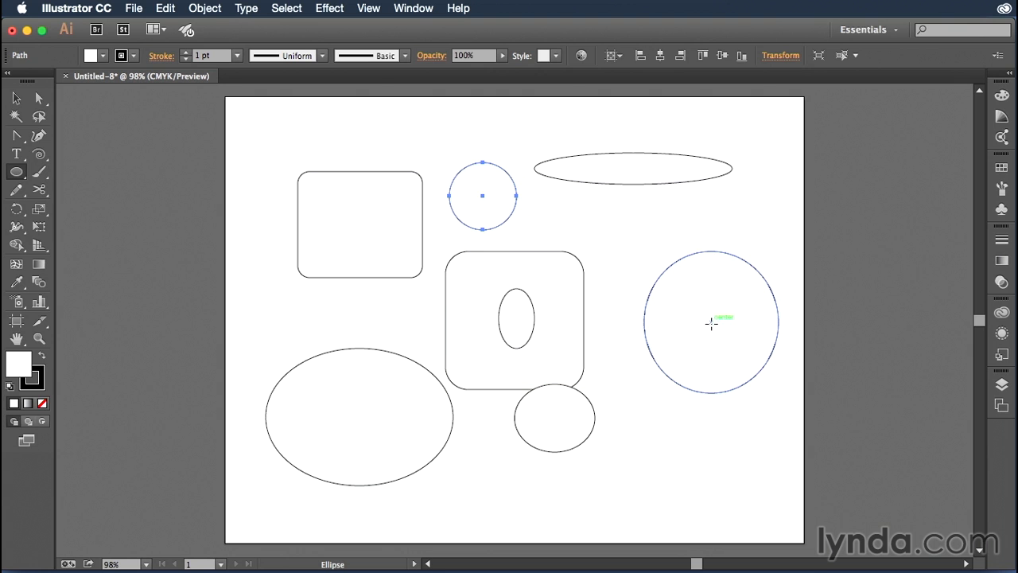
Step: Draw five progressively smaller concentric circles from the center of the large round ellipse, forming a target
drag(712, 322, 755, 377)
mouse_move(710, 321)
mouse_down()
mouse_move(720, 348)
mouse_move(752, 363)
mouse_up()
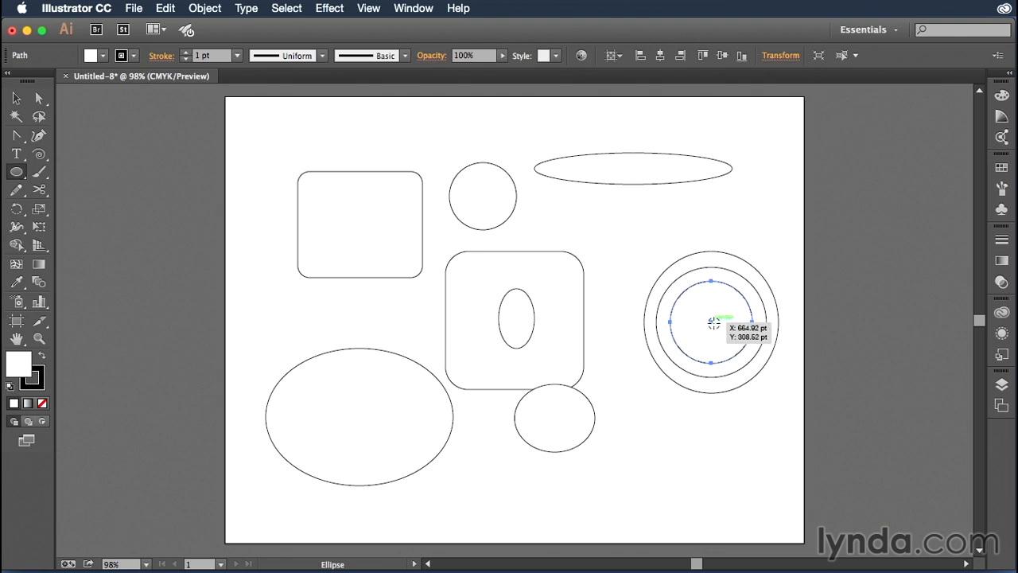
mouse_move(710, 321)
mouse_down()
mouse_move(733, 349)
mouse_move(708, 319)
mouse_move(716, 324)
mouse_up()
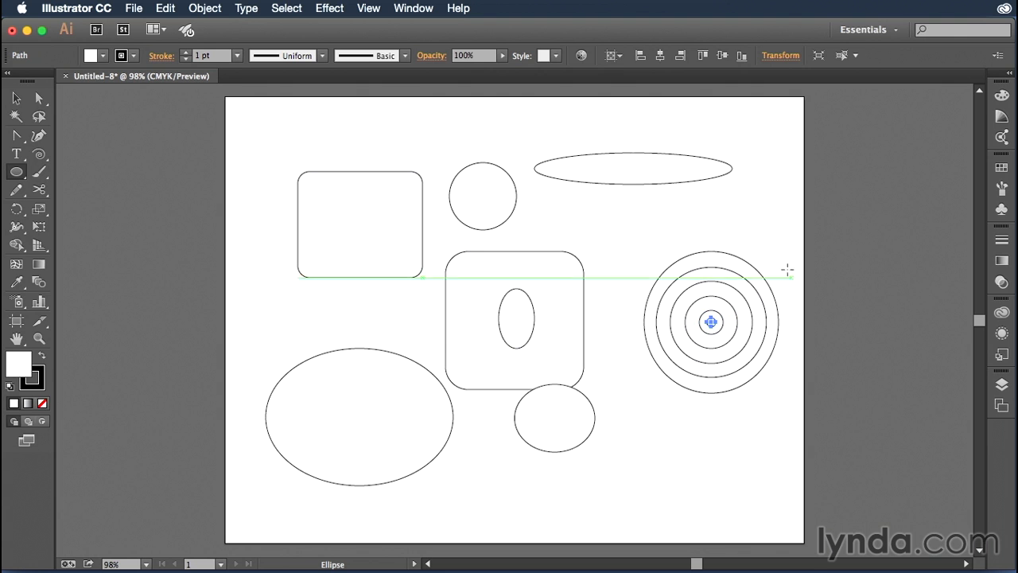
Step: Select the large round ellipse together with all the concentric circles inside it and delete them
key(v)
click(777, 237)
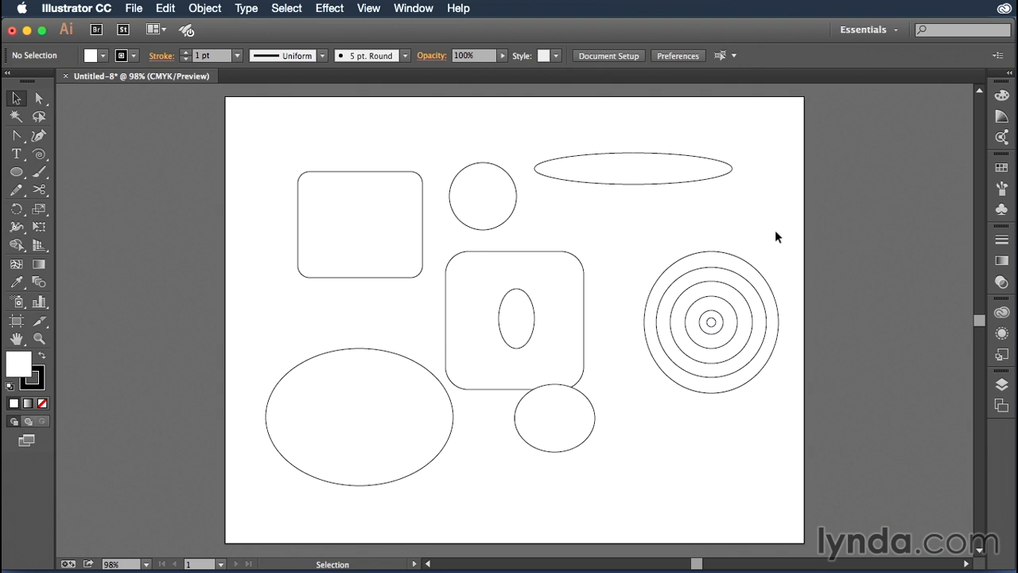
drag(775, 232, 655, 422)
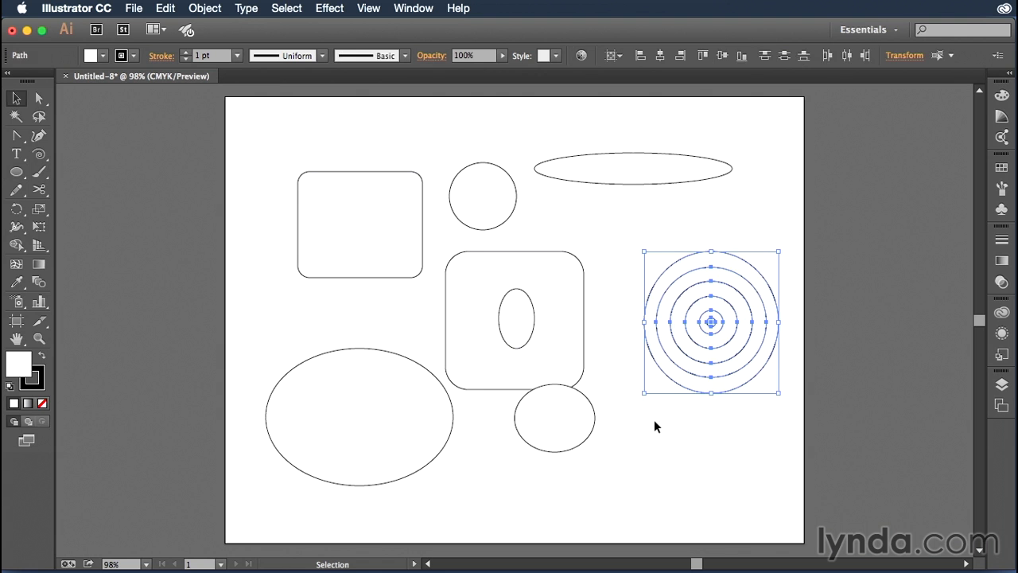
key(Delete)
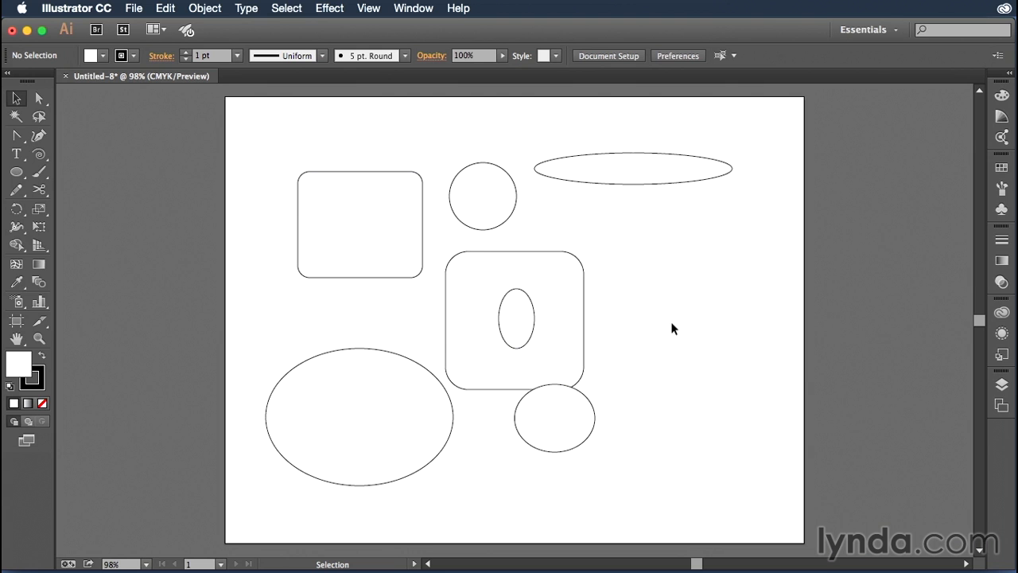
Step: Select the central rounded square with the Selection tool
click(541, 253)
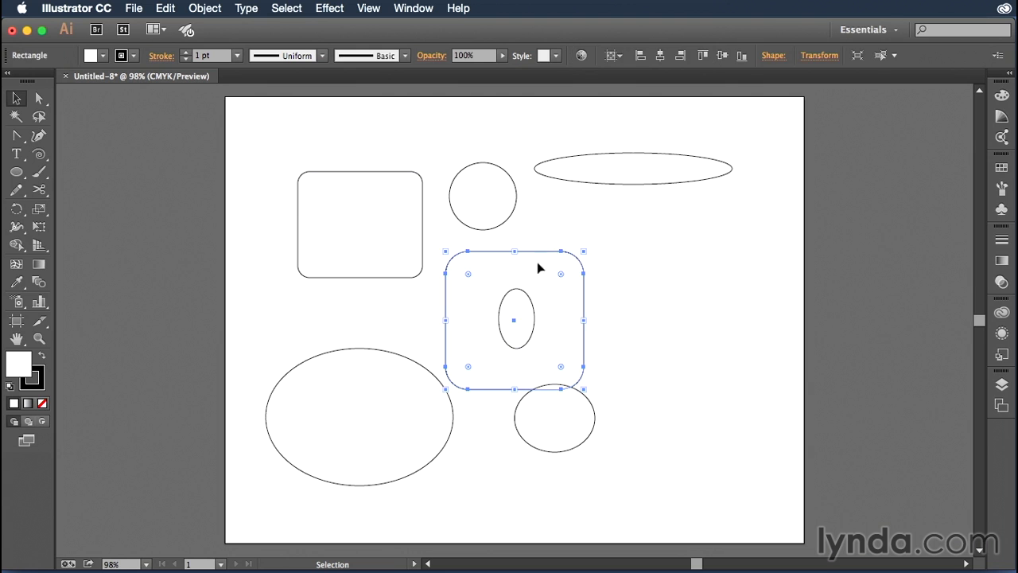